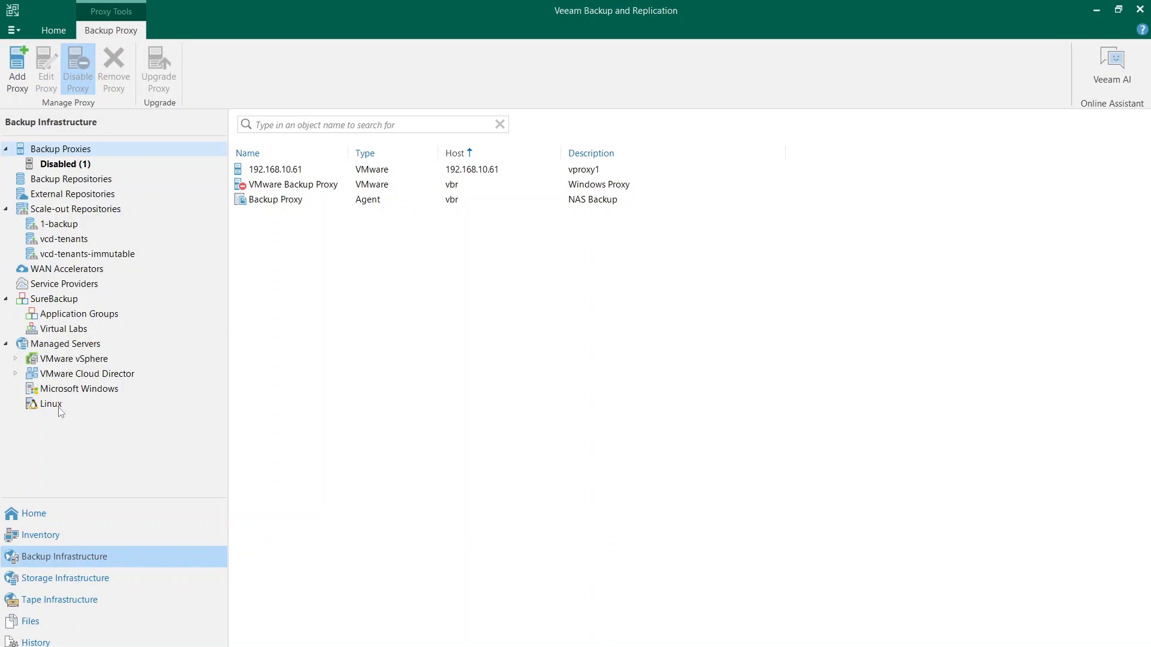
- Open the managed Linux server 192.168.10.62 for editing, keeping its address and existing SSH credentials up to the component review
{"action": "left_click", "coordinate": [68, 391]}
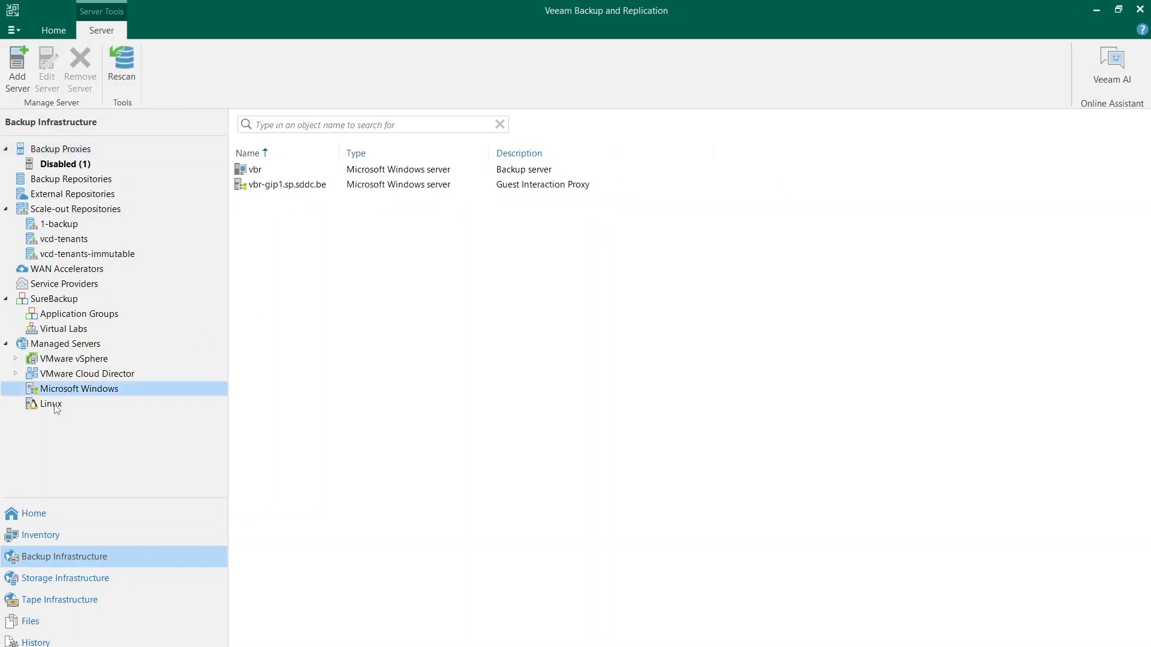
{"action": "left_click", "coordinate": [55, 407]}
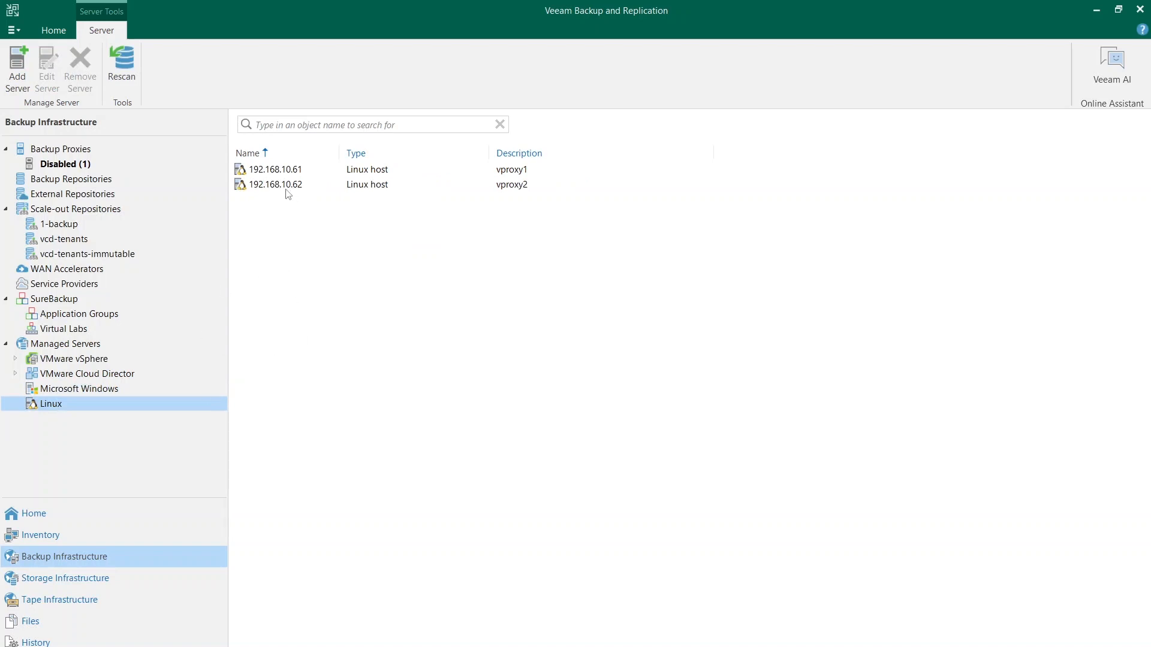
{"action": "right_click", "coordinate": [295, 233]}
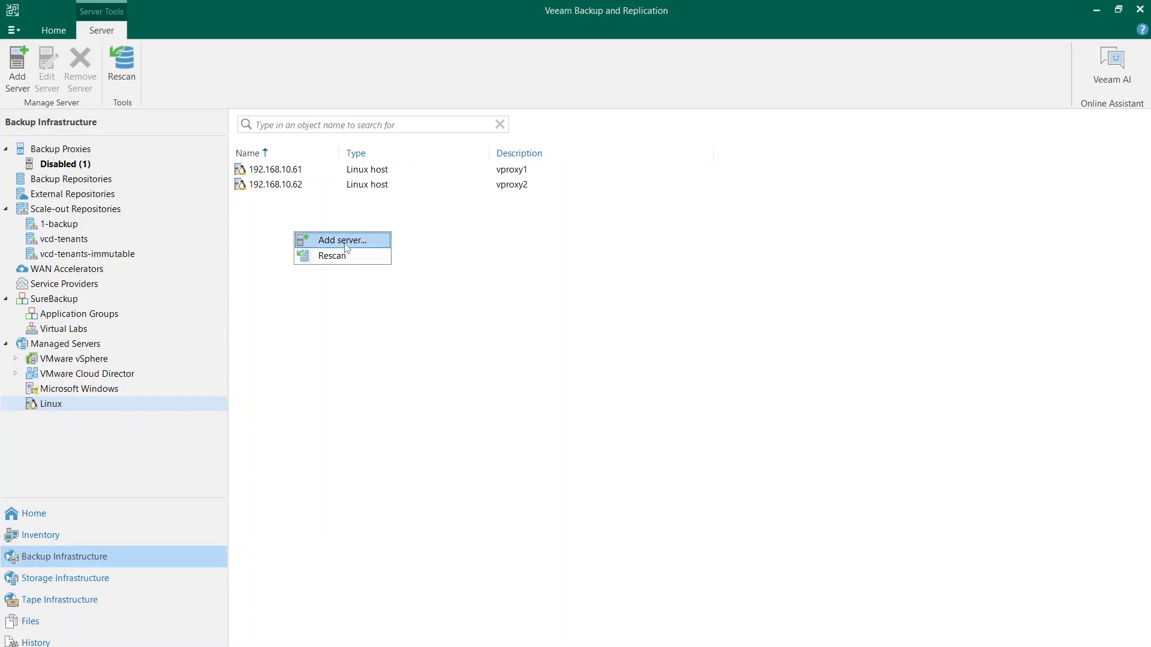
{"action": "right_click", "coordinate": [282, 186]}
{"action": "left_click", "coordinate": [324, 229]}
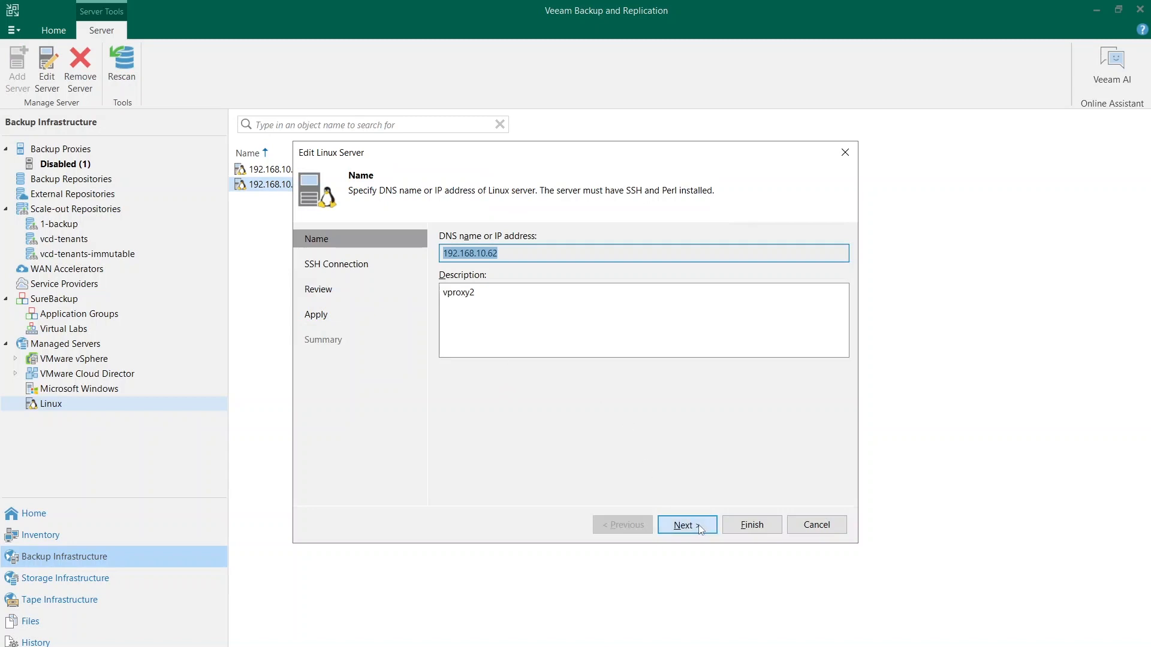
{"action": "left_click", "coordinate": [510, 253]}
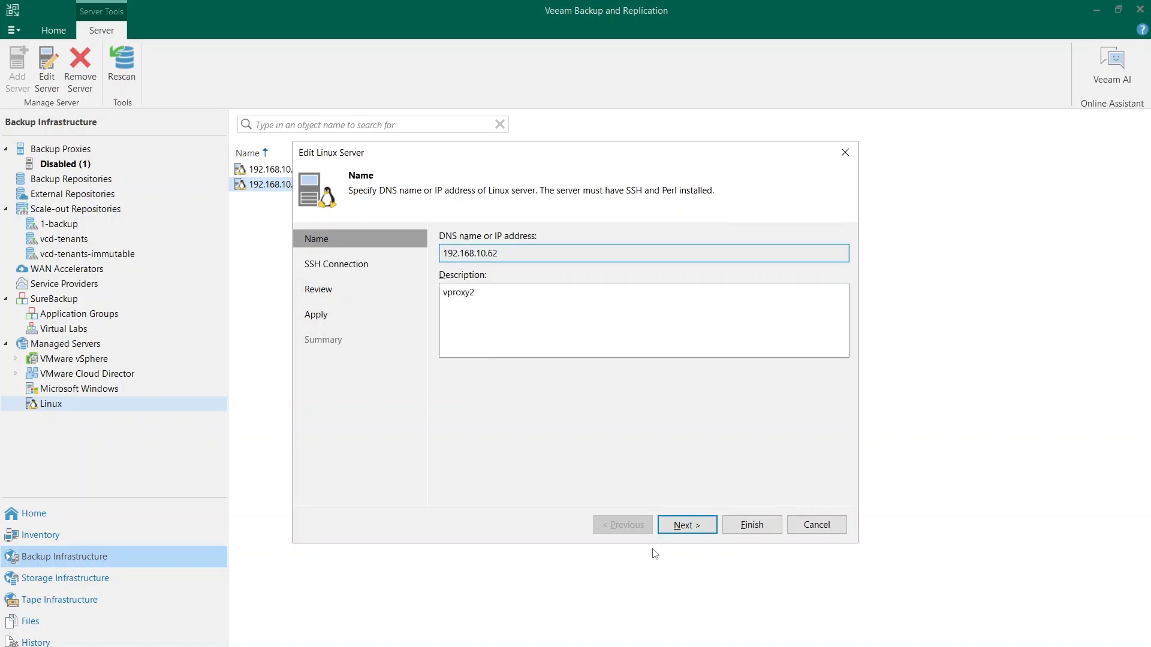
{"action": "left_click", "coordinate": [687, 525]}
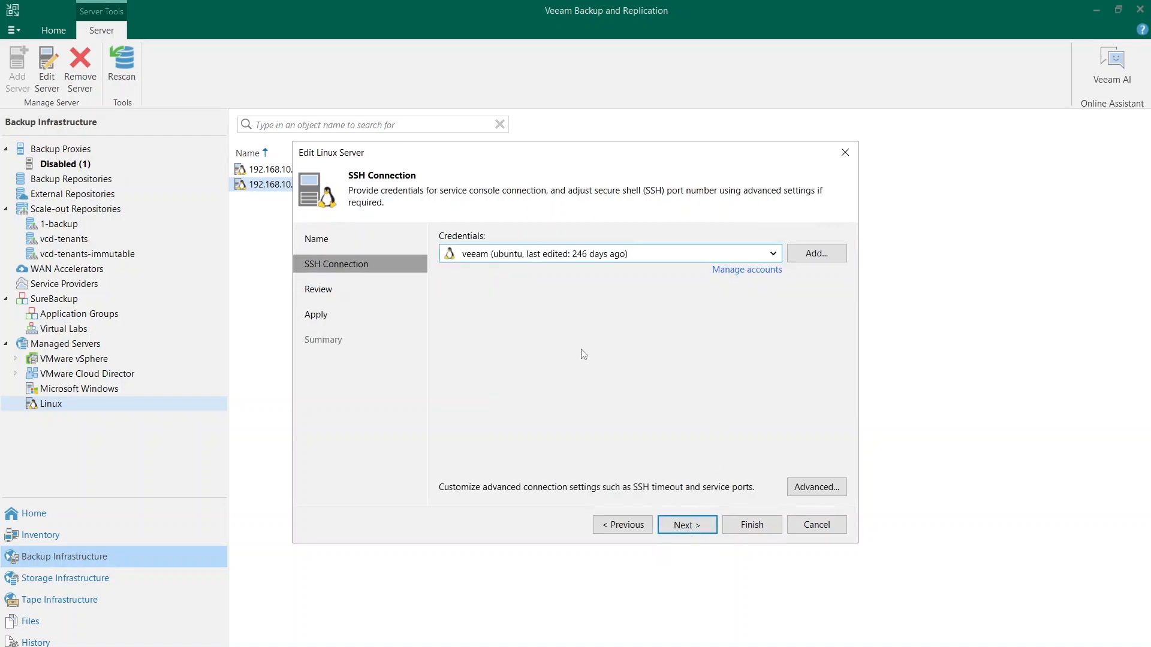
{"action": "left_click", "coordinate": [697, 528]}
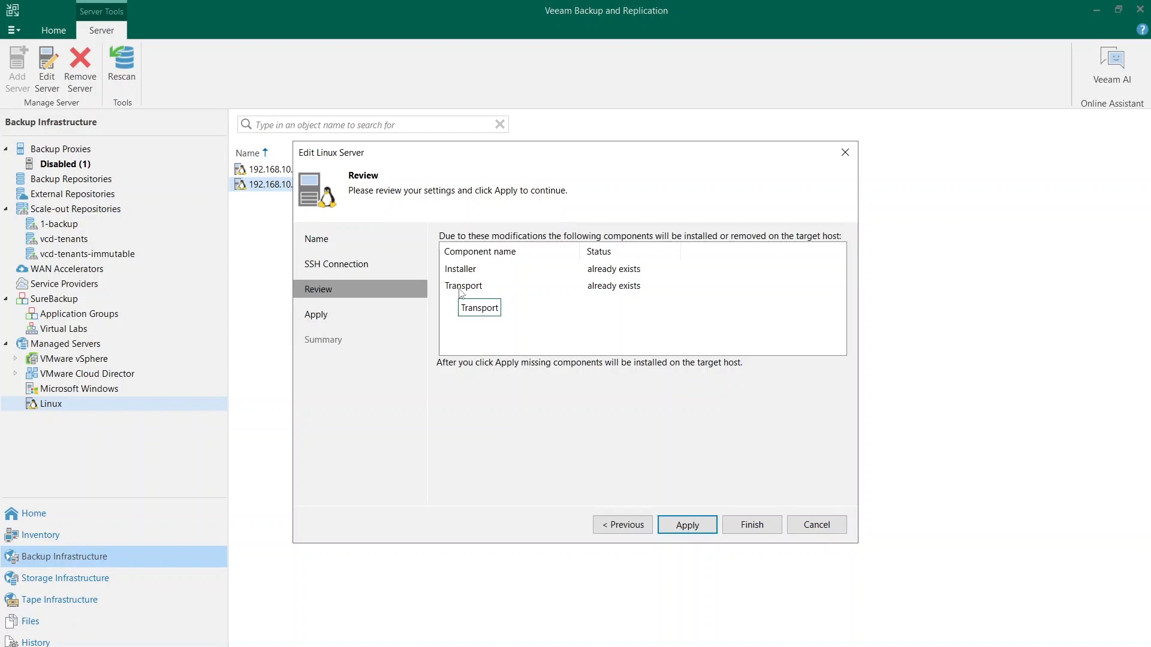
- Review the Installer and Transport components for the Linux server, apply its configuration and follow the progress log
{"action": "left_click", "coordinate": [622, 275]}
{"action": "left_click", "coordinate": [623, 290]}
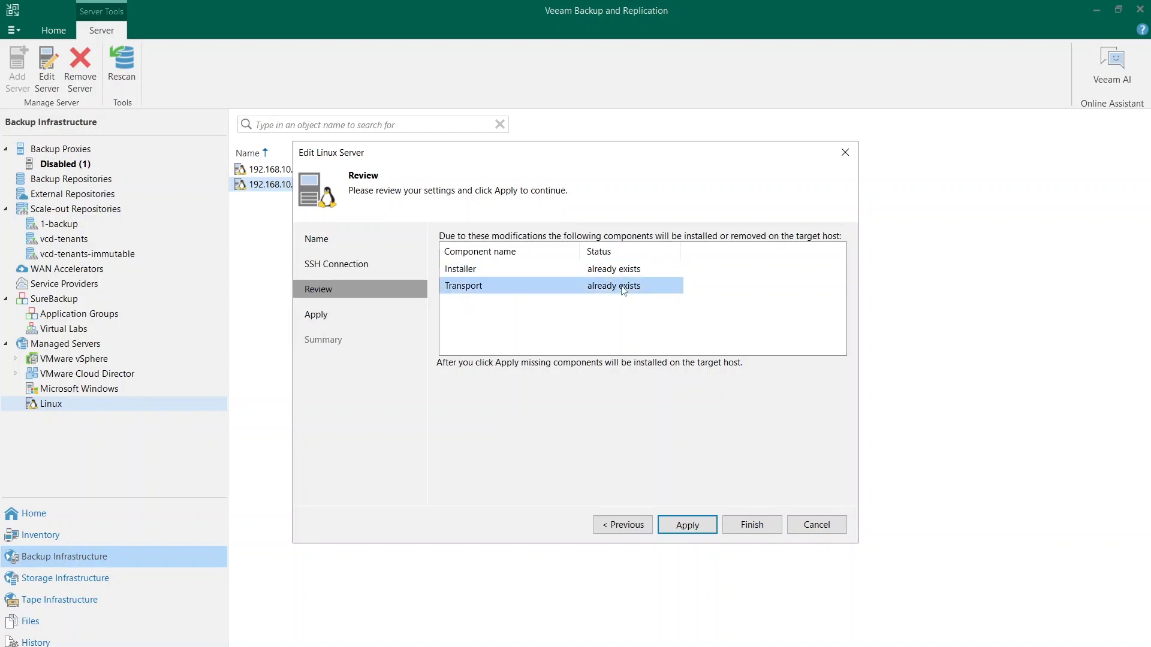
{"action": "left_click", "coordinate": [618, 307]}
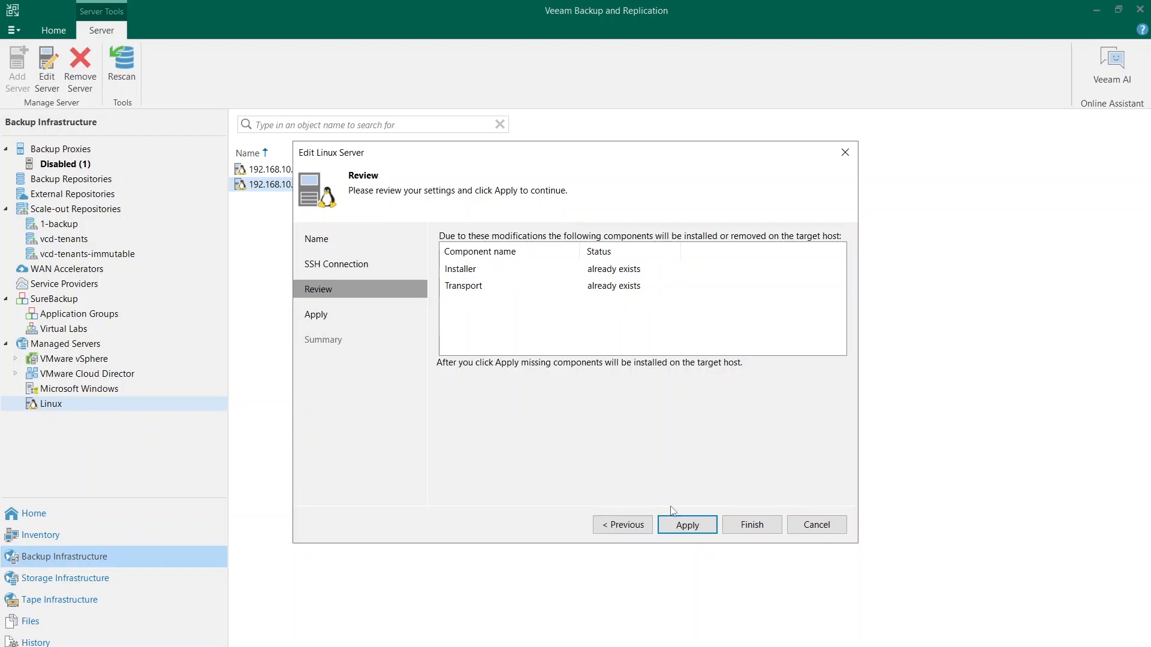
{"action": "left_click", "coordinate": [711, 532]}
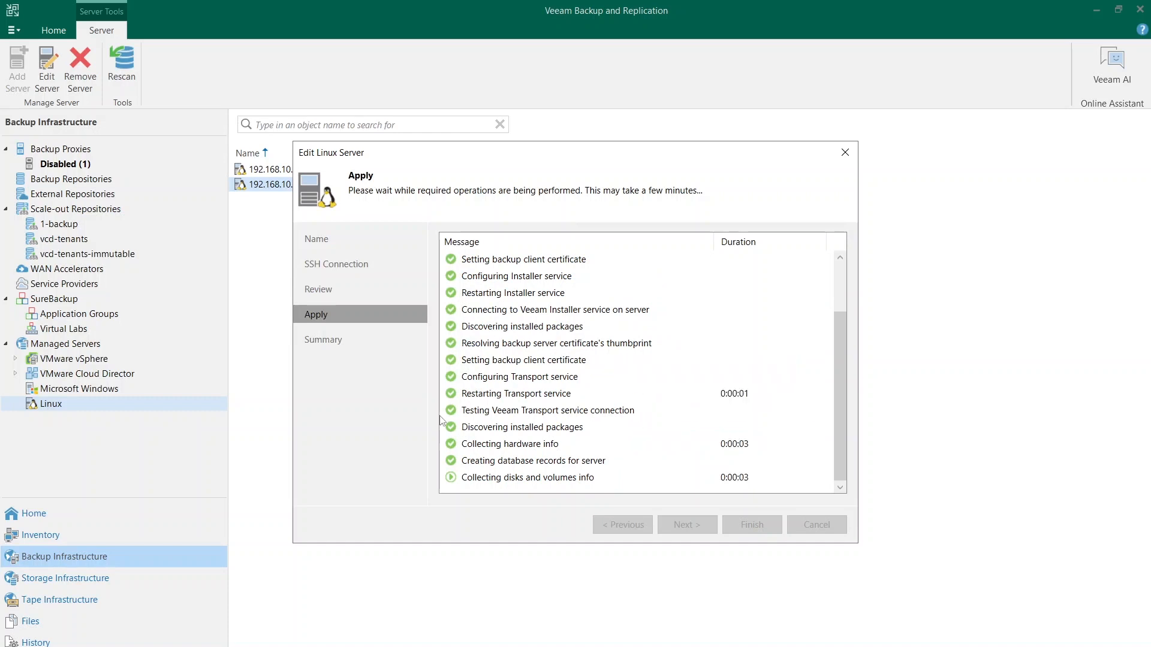
{"action": "left_click", "coordinate": [511, 447]}
{"action": "left_click", "coordinate": [572, 479]}
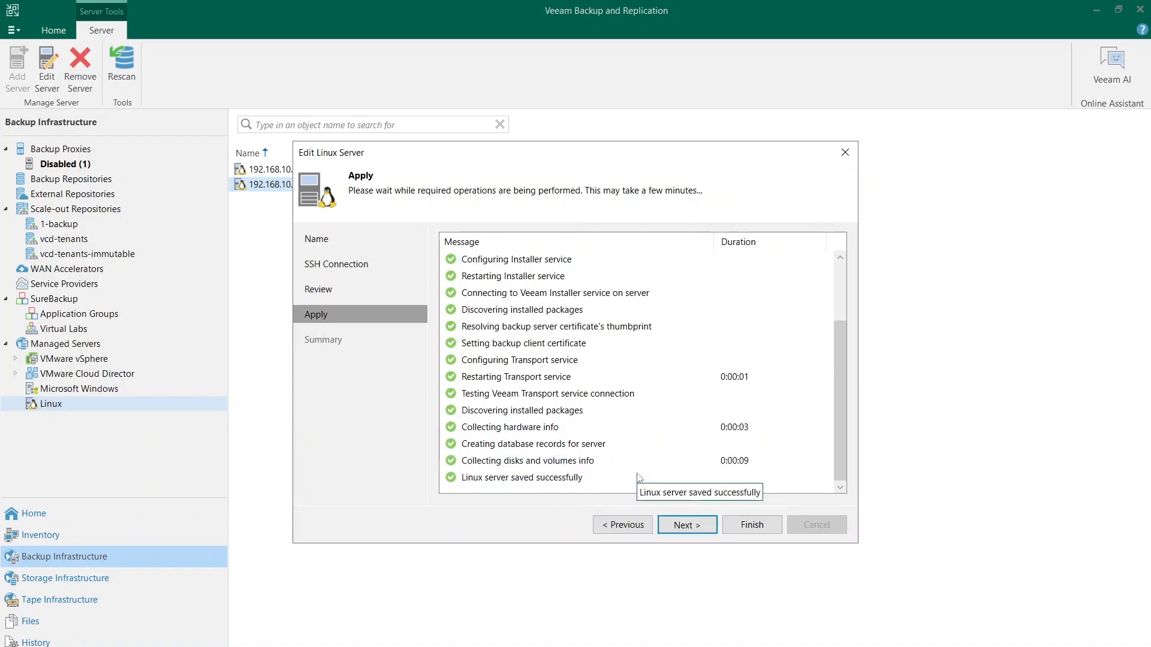
- Check the host, hardware and component details in the Linux server summary and finish the edit
{"action": "left_click", "coordinate": [687, 526]}
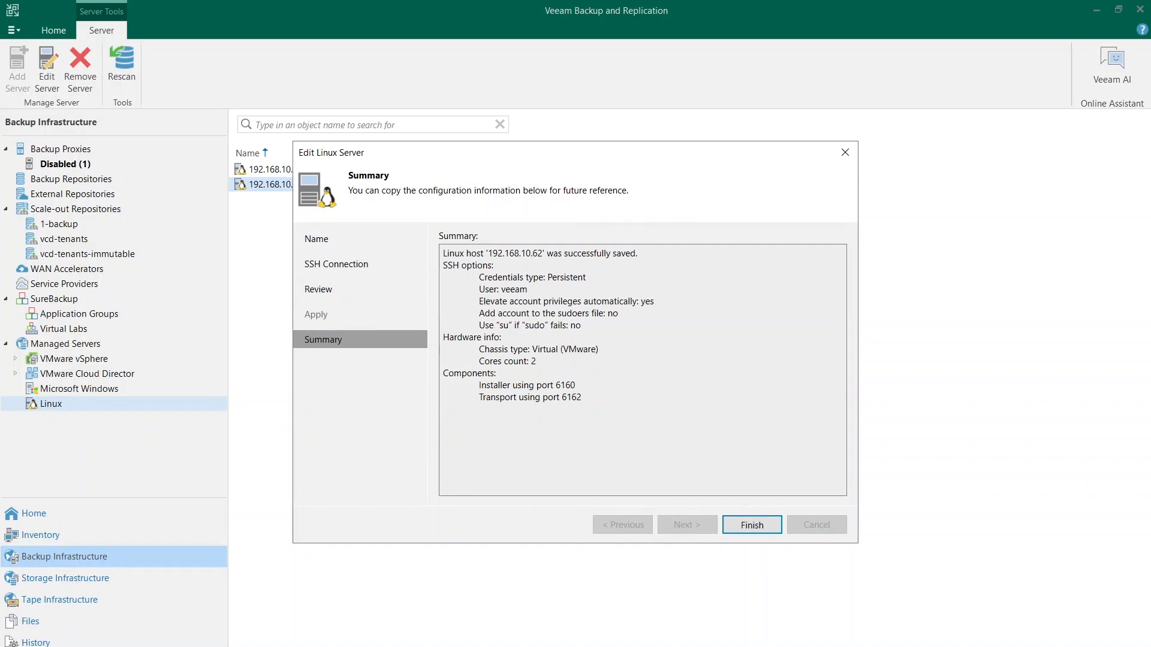
{"action": "left_click_drag", "start_coordinate": [488, 254], "coordinate": [543, 253]}
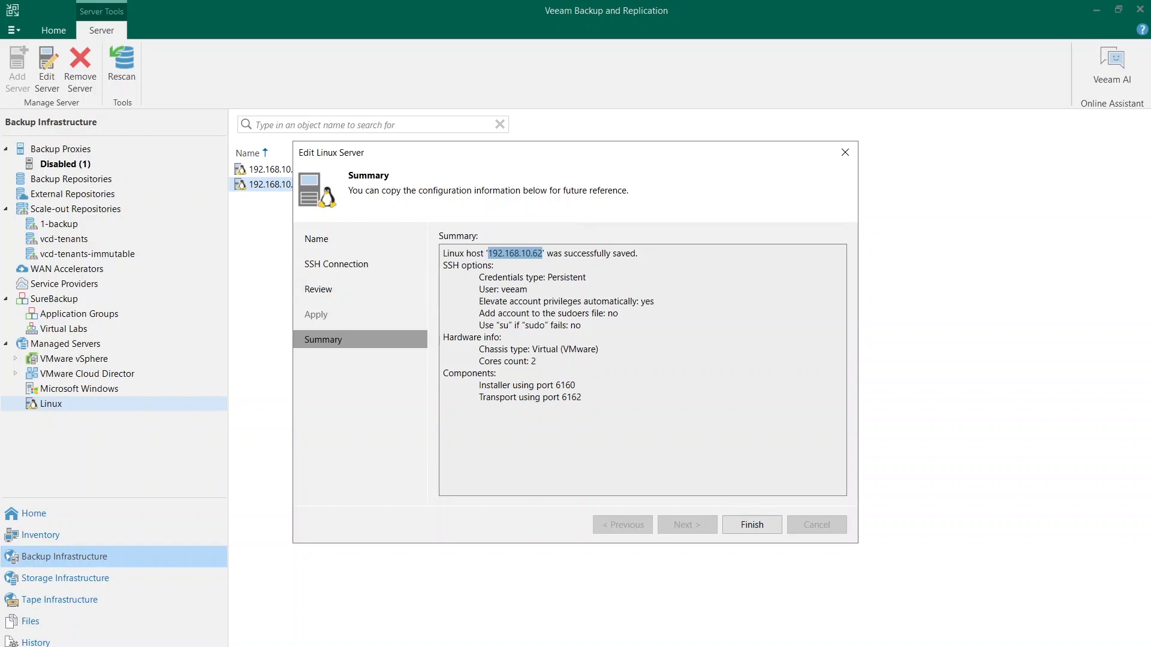
{"action": "left_click", "coordinate": [635, 254]}
{"action": "mouse_move", "coordinate": [530, 350]}
{"action": "left_mouse_down"}
{"action": "mouse_move", "coordinate": [598, 350]}
{"action": "mouse_move", "coordinate": [518, 361]}
{"action": "left_mouse_up"}
{"action": "left_click", "coordinate": [500, 384]}
{"action": "left_click", "coordinate": [751, 525]}
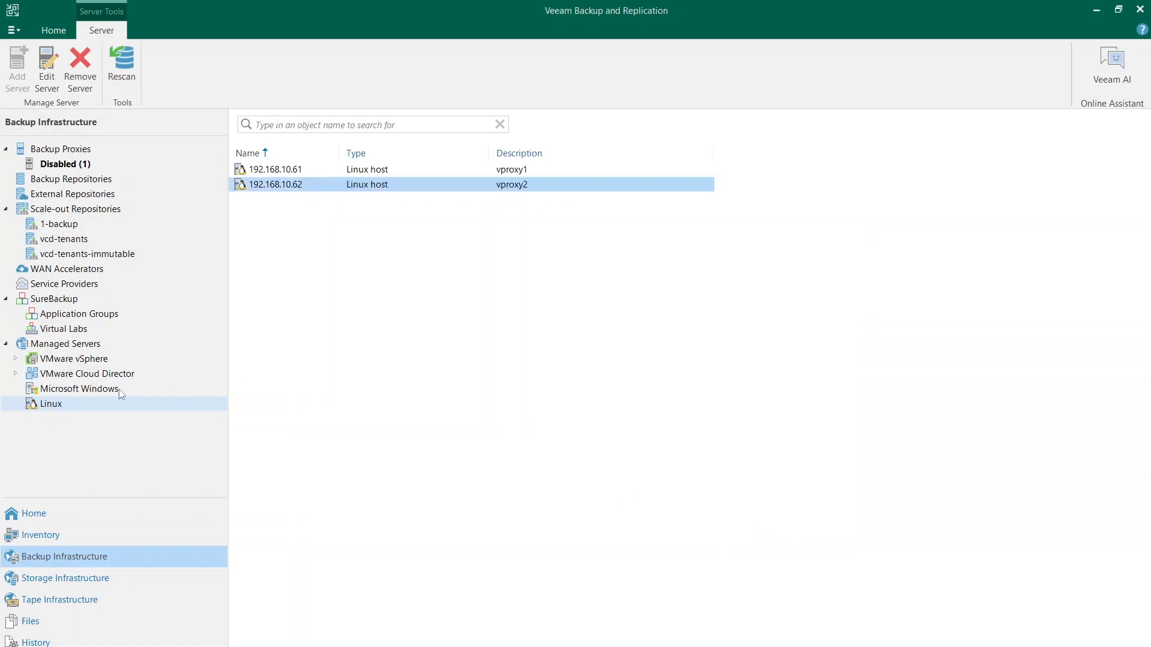
- Start a new VMware backup proxy on server 192.168.10.62 (vproxy2) with the description "Linux Proxy"
{"action": "left_click", "coordinate": [95, 393]}
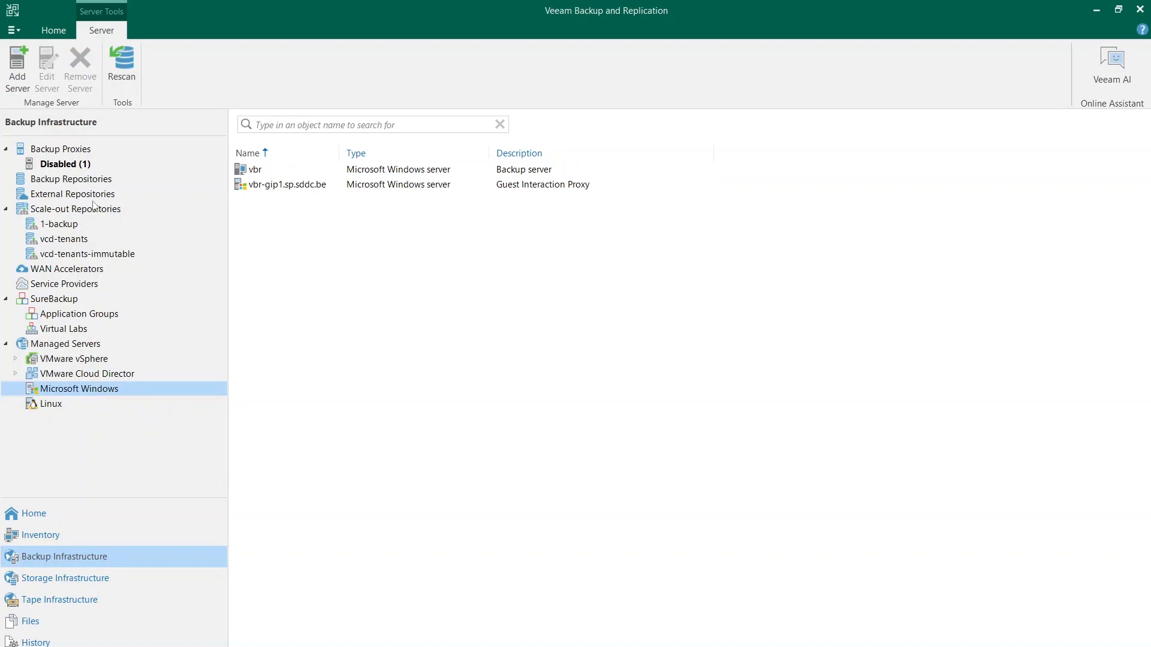
{"action": "left_click", "coordinate": [62, 151]}
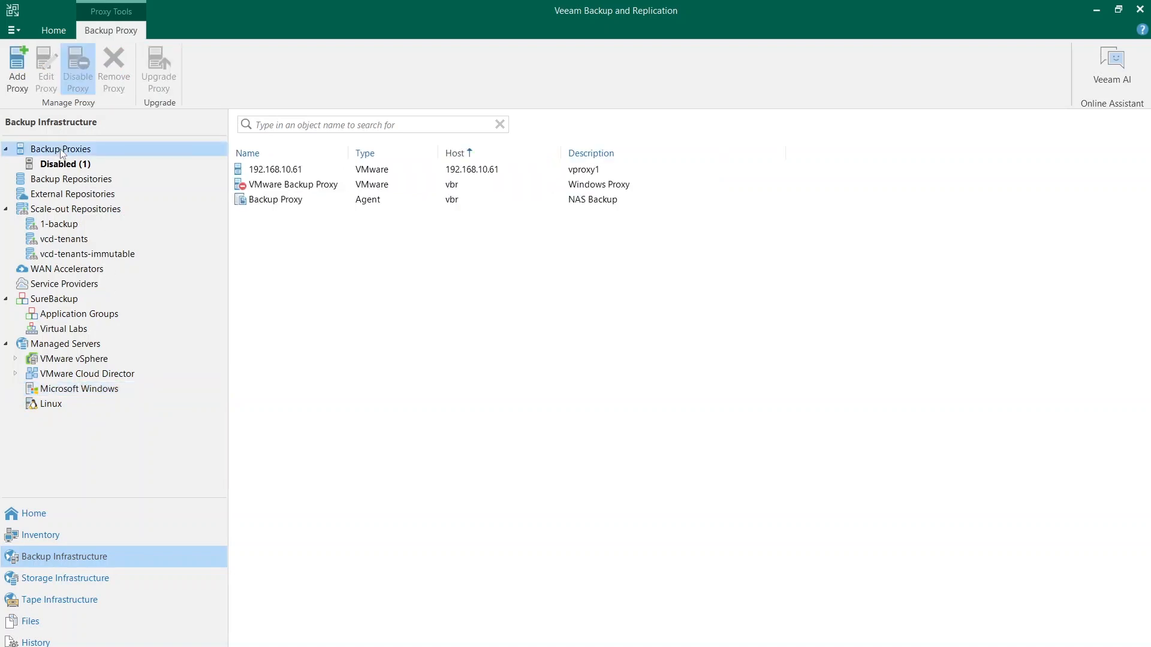
{"action": "right_click", "coordinate": [327, 241]}
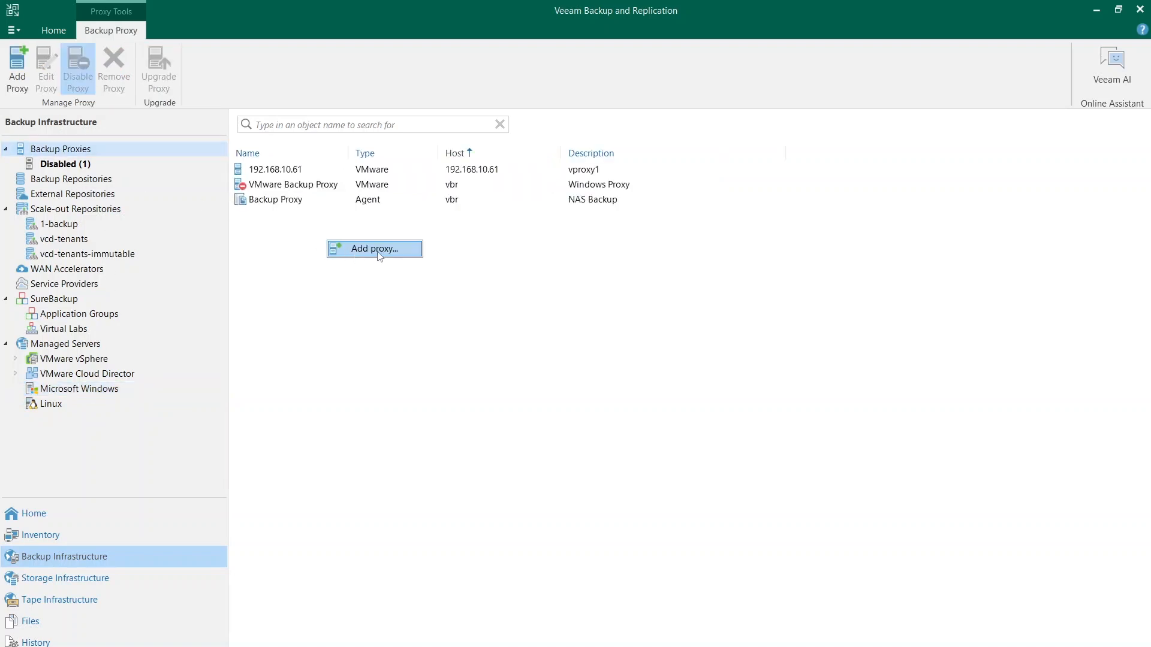
{"action": "left_click", "coordinate": [386, 303]}
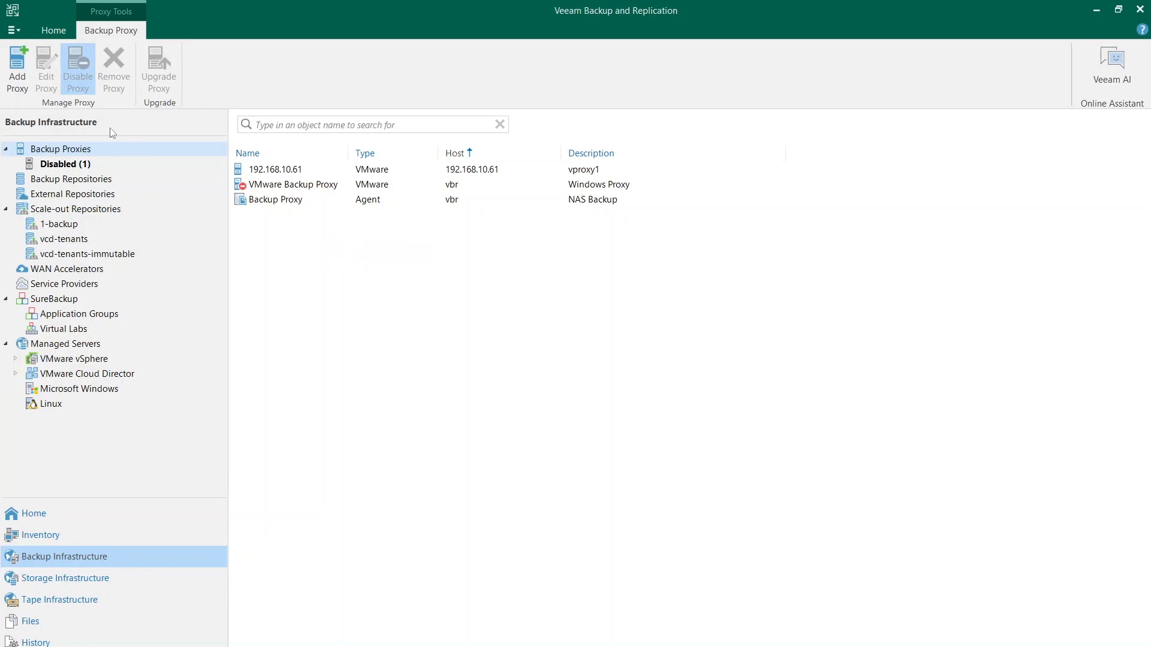
{"action": "left_click", "coordinate": [18, 71]}
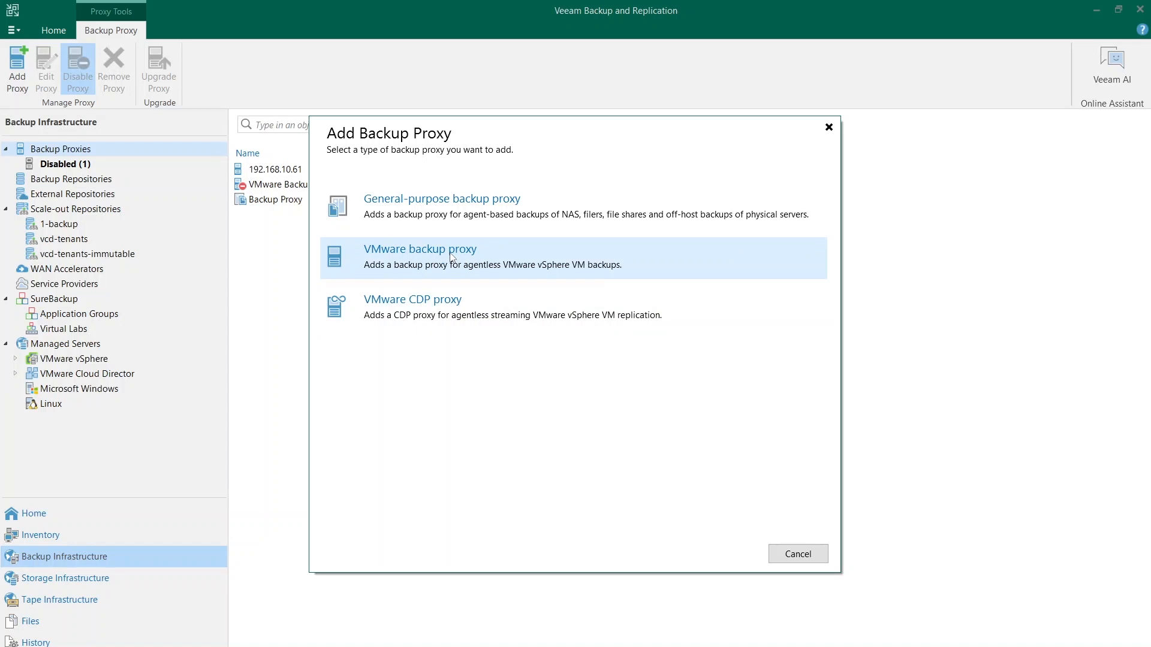
{"action": "left_click", "coordinate": [401, 261]}
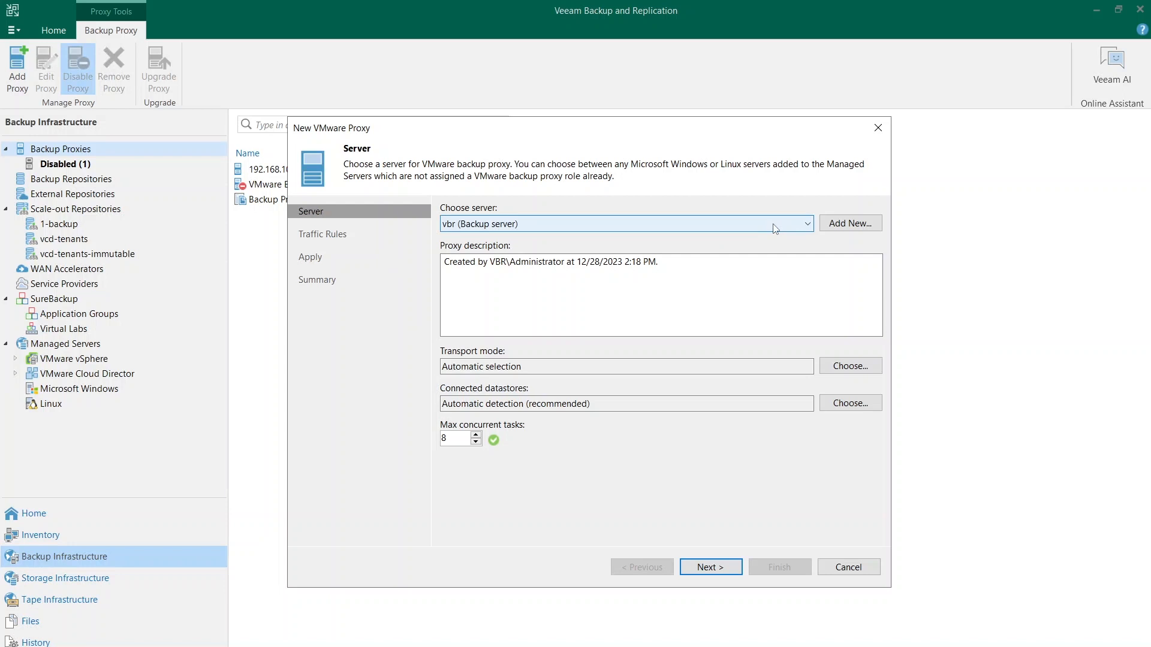
{"action": "left_click", "coordinate": [775, 228]}
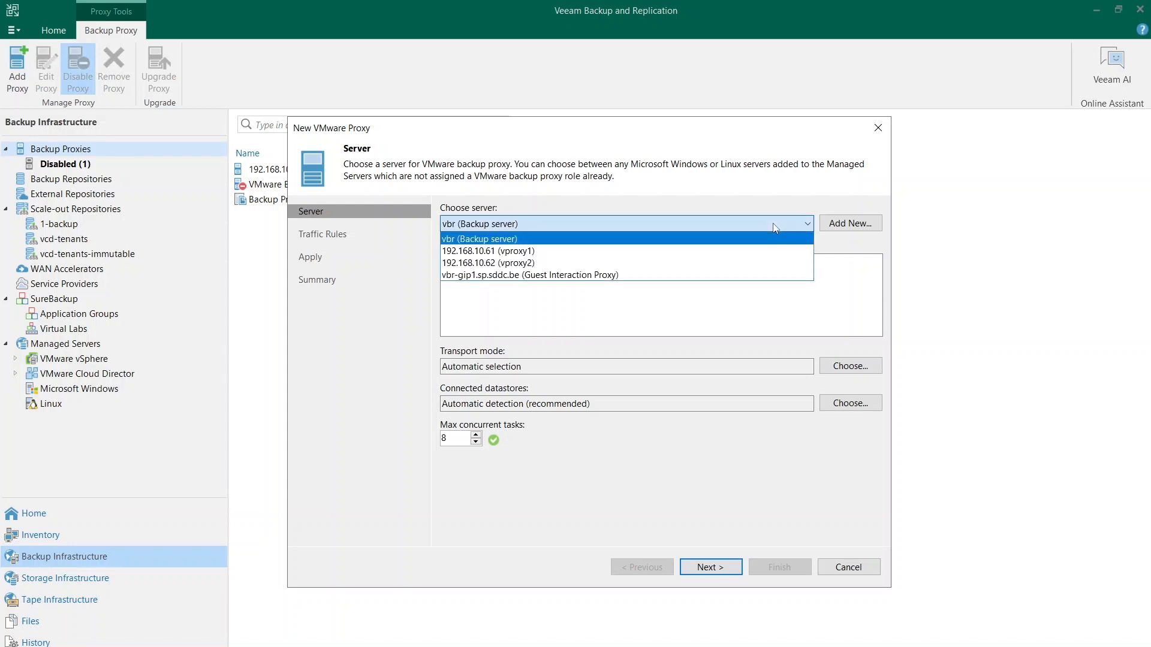
{"action": "left_click", "coordinate": [495, 263]}
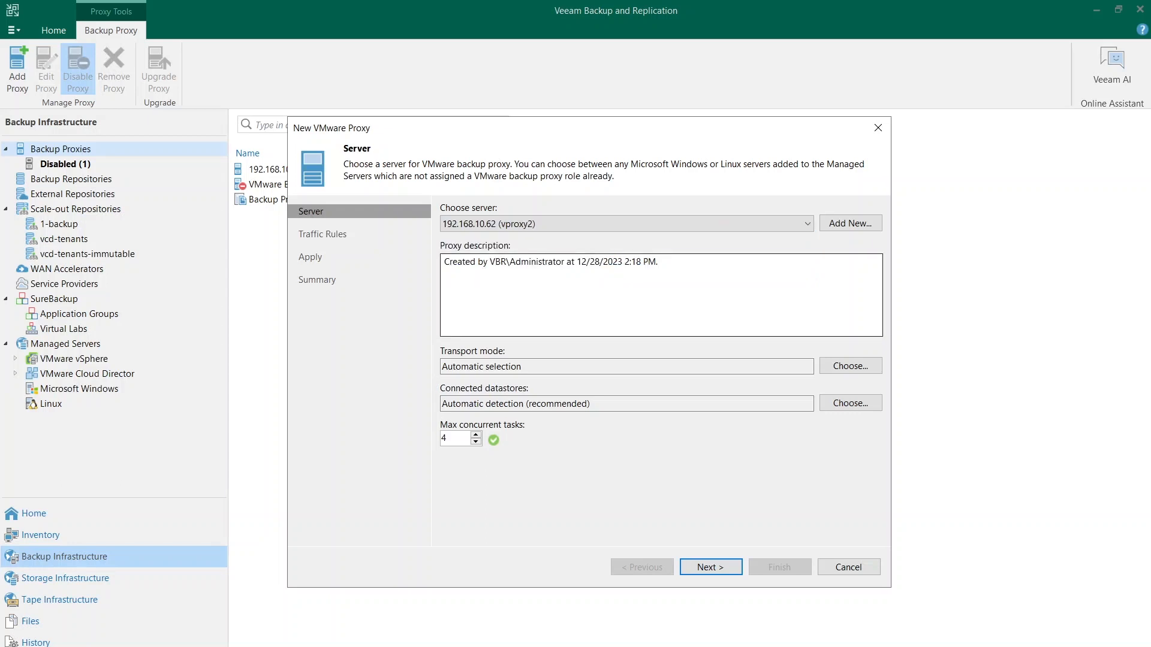
{"action": "key", "text": "Tab"}
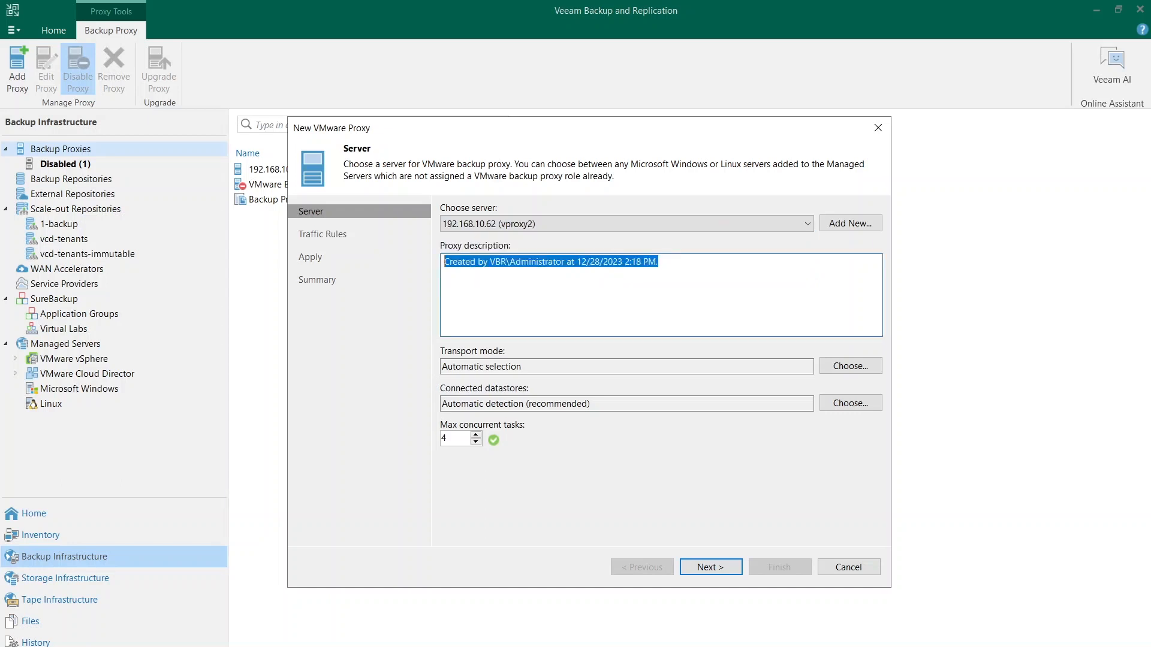
{"action": "type", "text": "Linux Proxy"}
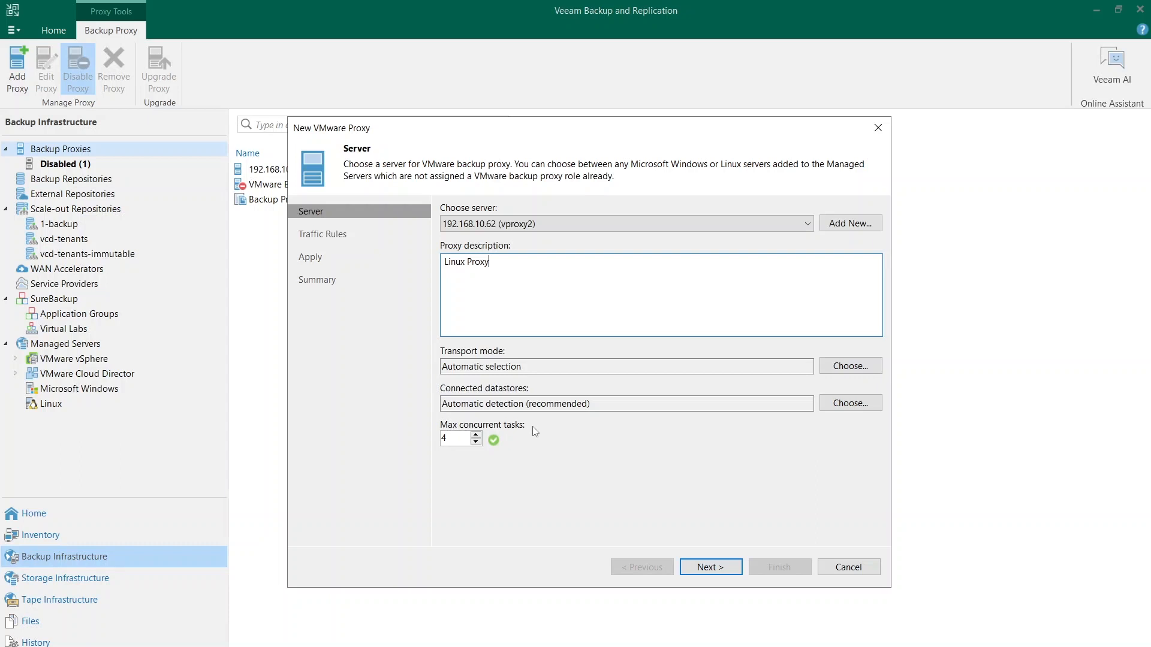
- Try the Virtual appliance transport mode with failover to network mode turned off, and discard the change
{"action": "left_click", "coordinate": [853, 367]}
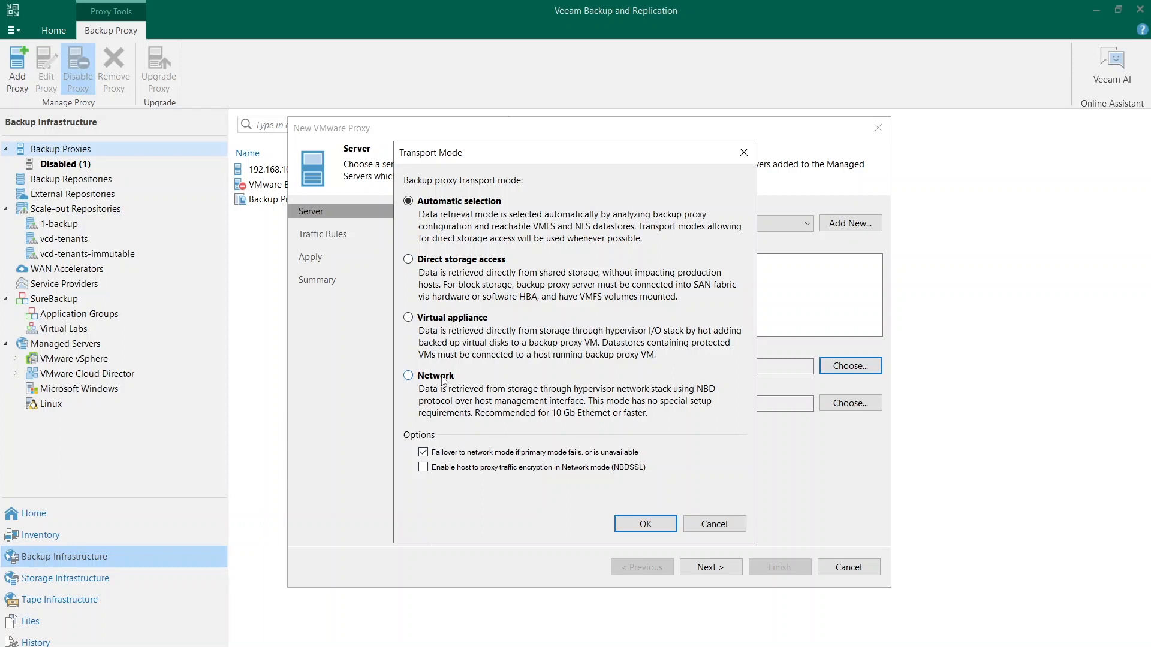
{"action": "left_click", "coordinate": [427, 319]}
{"action": "left_click", "coordinate": [423, 453]}
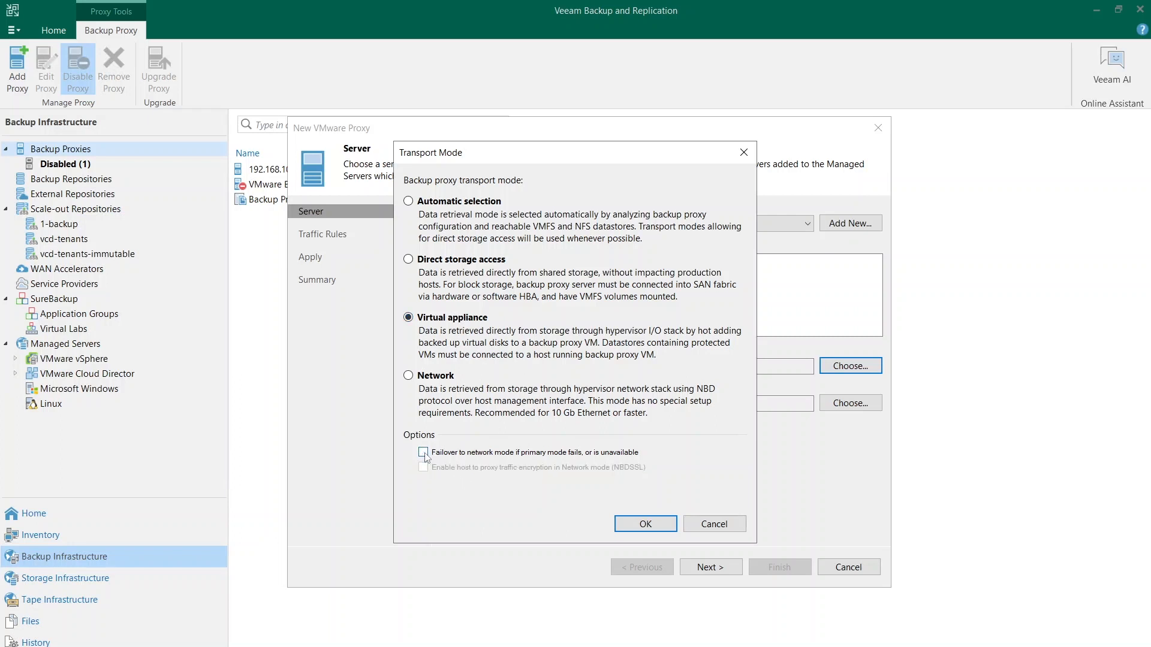
{"action": "left_click", "coordinate": [727, 528]}
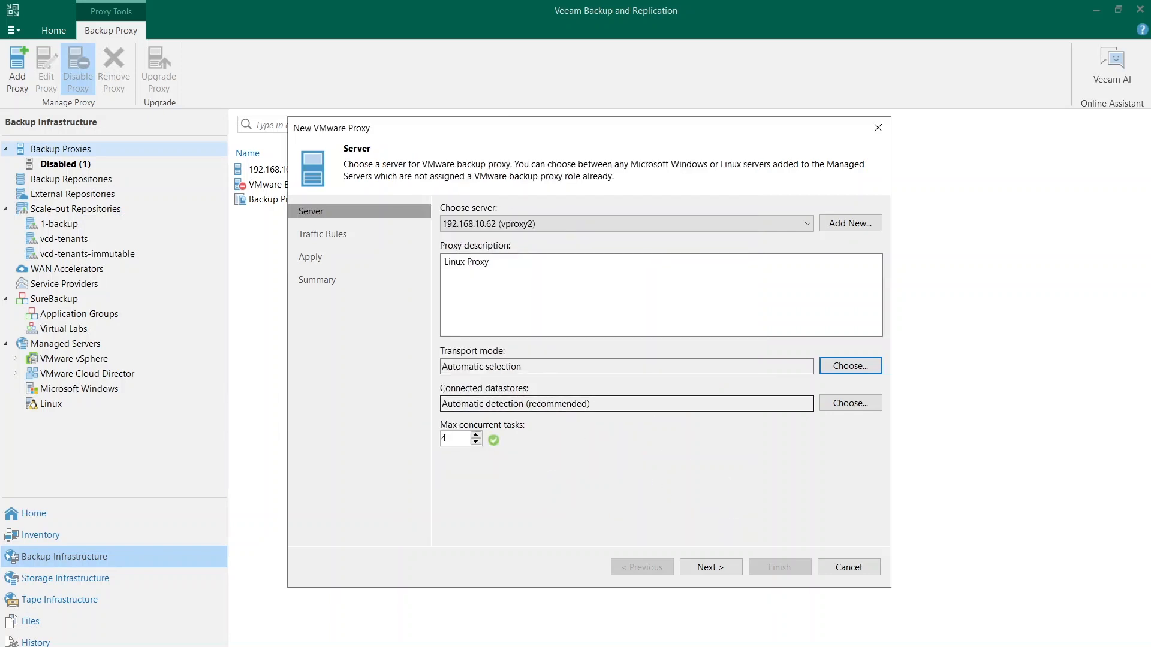
- Inspect the connected datastores options, keep automatic detection and 4 concurrent tasks, and proceed to the proxy's traffic rules
{"action": "left_click", "coordinate": [854, 404]}
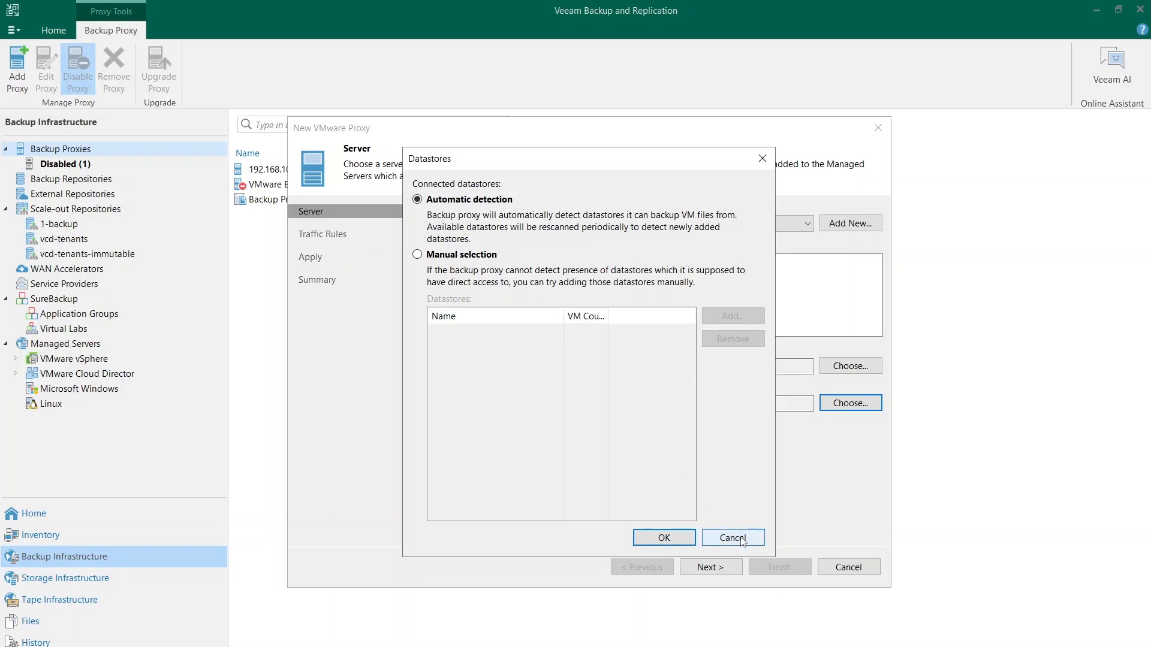
{"action": "left_click", "coordinate": [722, 538]}
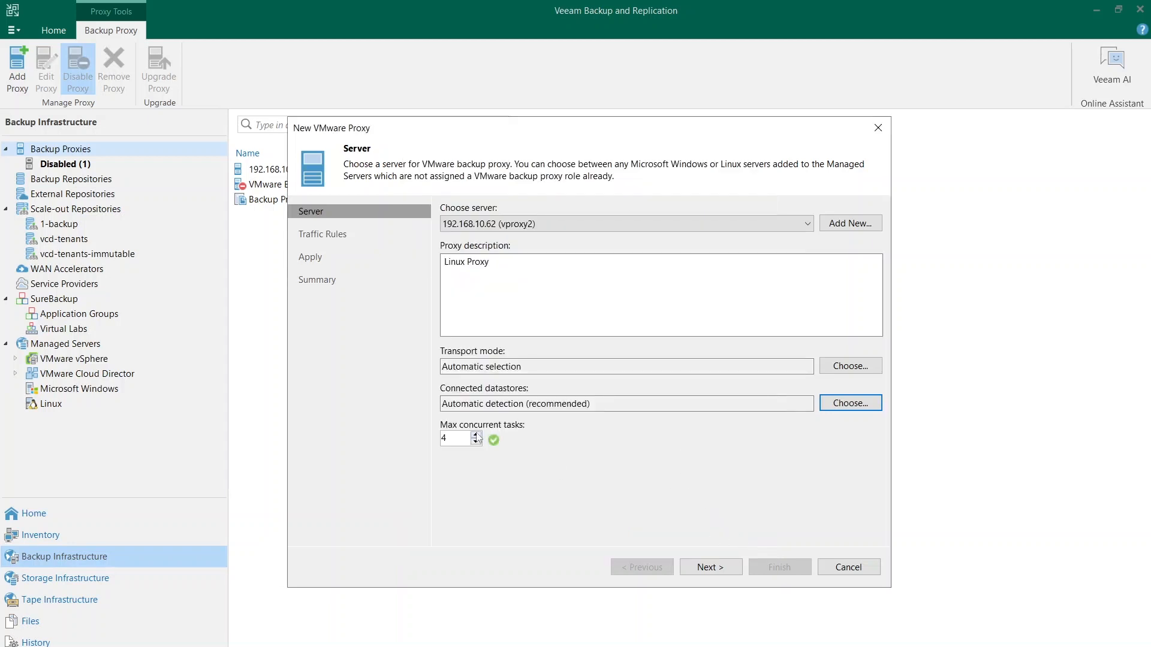
{"action": "mouse_move", "coordinate": [495, 442]}
{"action": "left_click", "coordinate": [723, 572]}
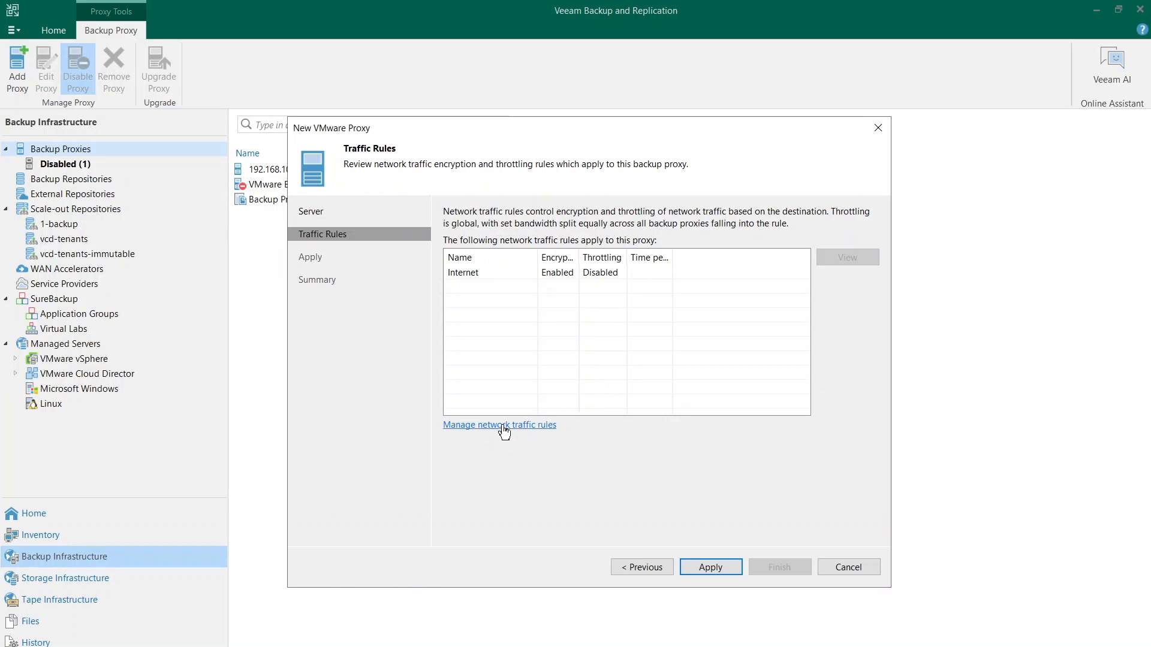
- Examine the global network traffic rules and the preferred backup networks, leaving both without saving changes
{"action": "left_click", "coordinate": [502, 425]}
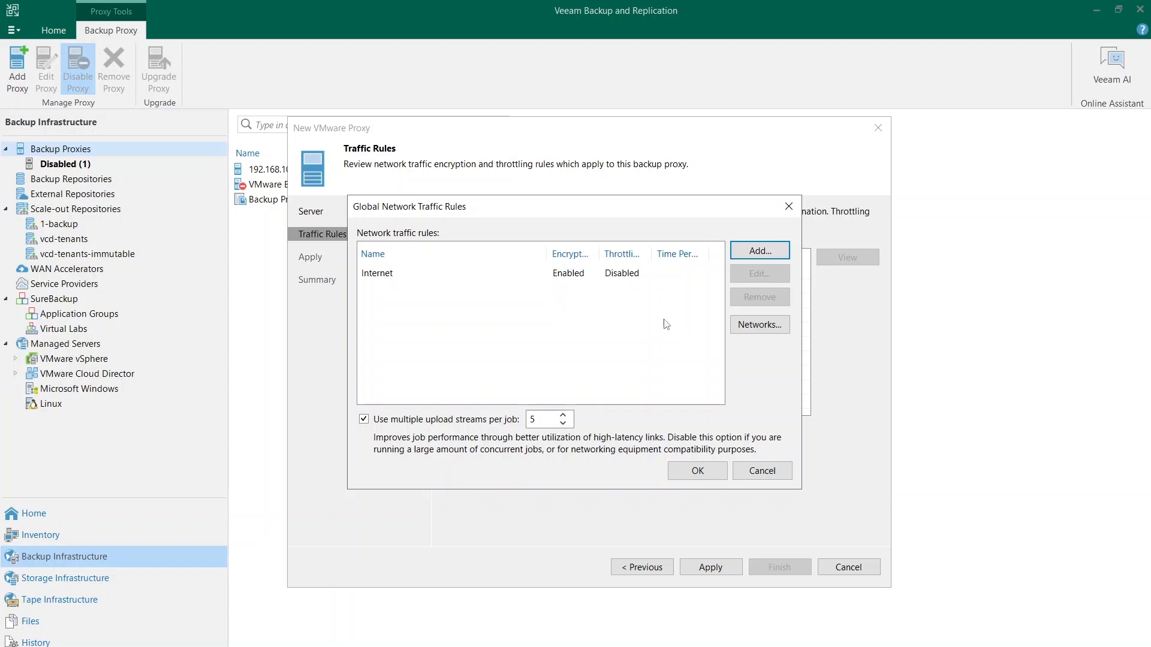
{"action": "left_click", "coordinate": [778, 327]}
{"action": "left_click", "coordinate": [463, 251]}
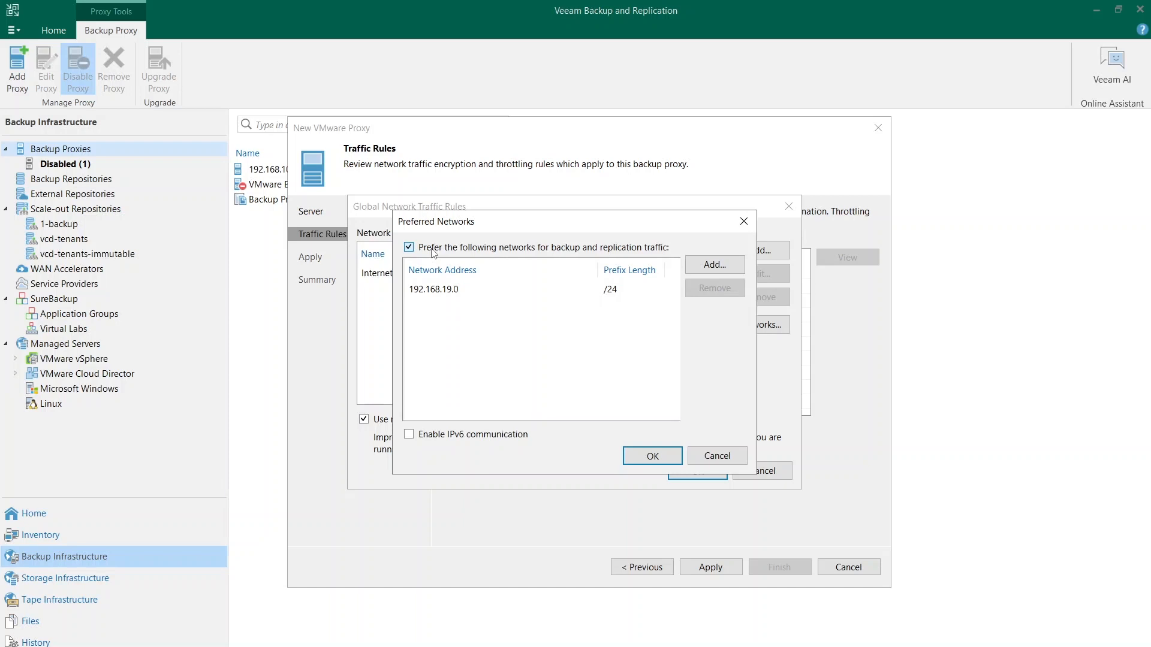
{"action": "left_click", "coordinate": [467, 291]}
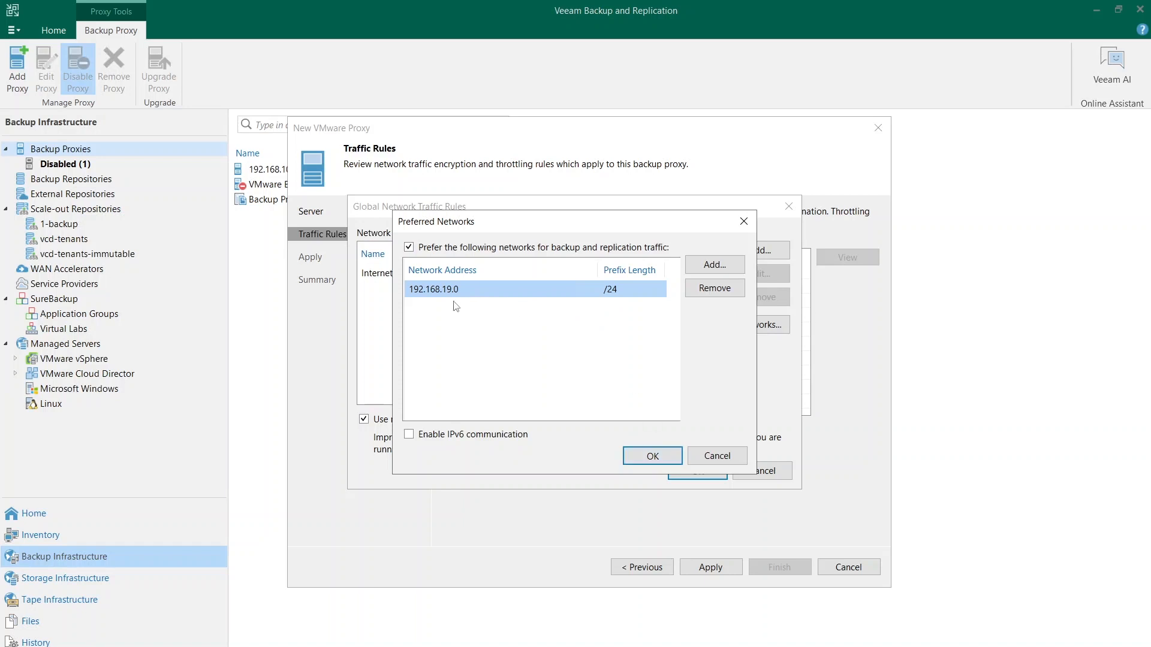
{"action": "left_click", "coordinate": [706, 459]}
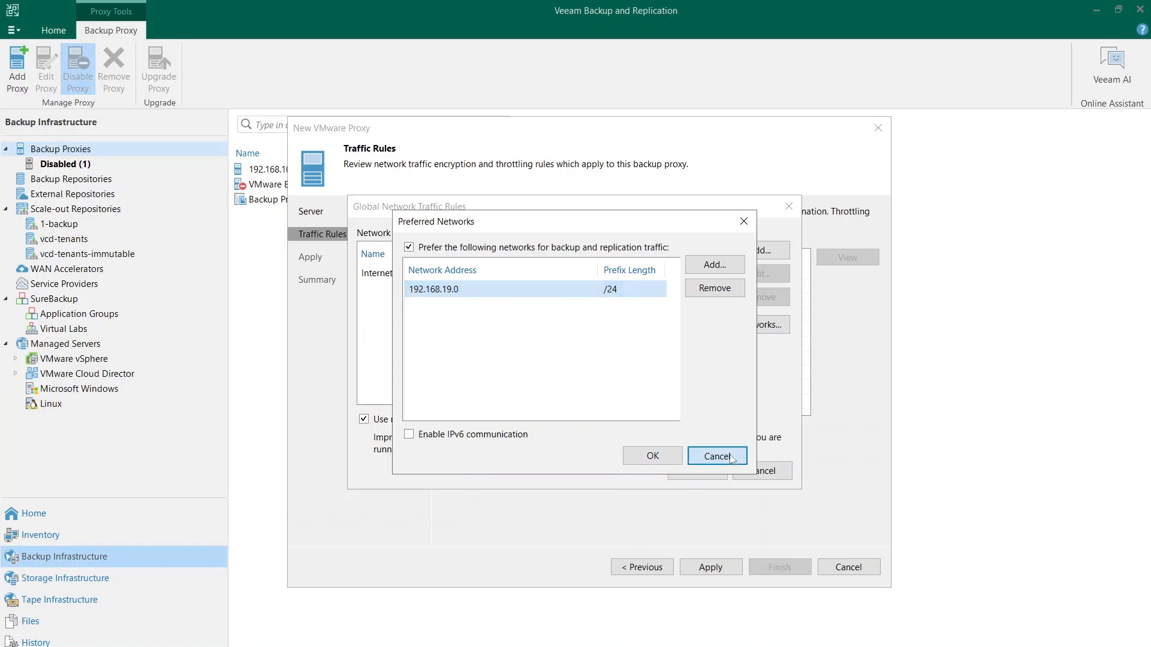
{"action": "left_click", "coordinate": [761, 471]}
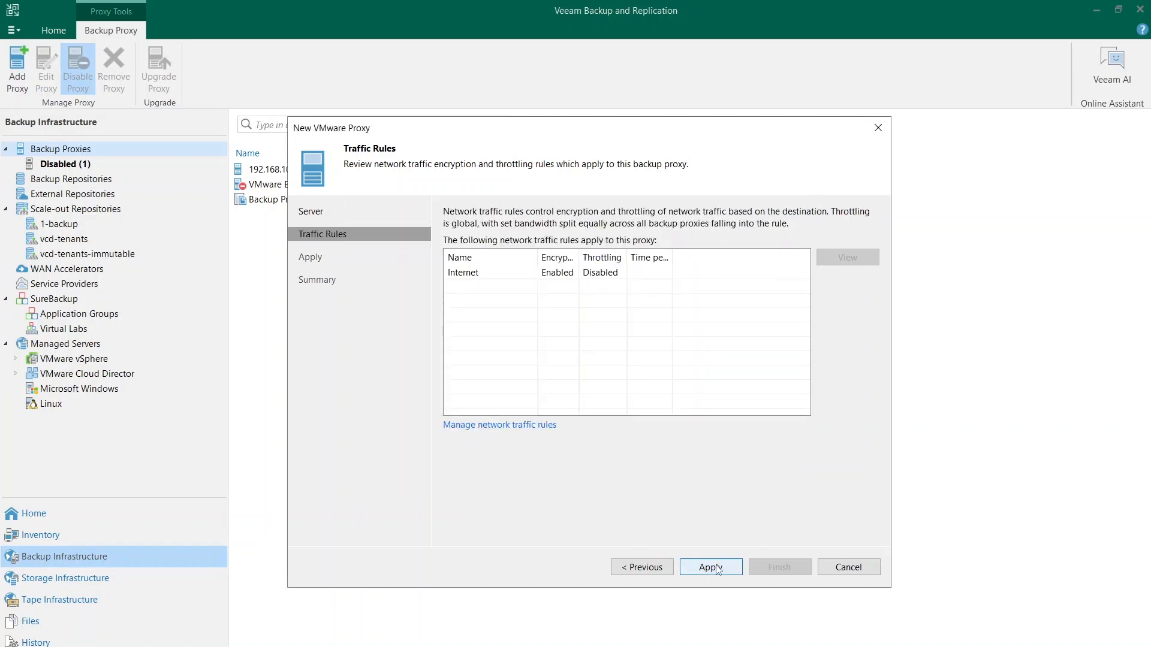
- Apply the new VMware proxy configuration for 192.168.10.62, complete the wizard, and select the new proxy in the backup proxies list
{"action": "left_click", "coordinate": [695, 566]}
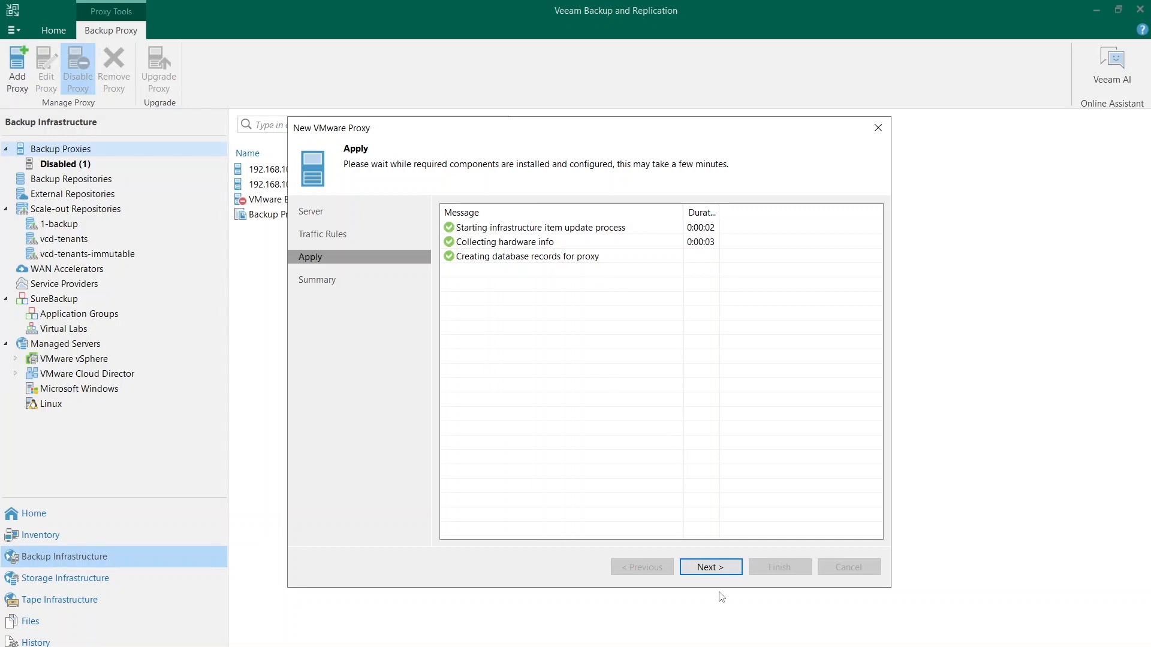
{"action": "left_click", "coordinate": [721, 568]}
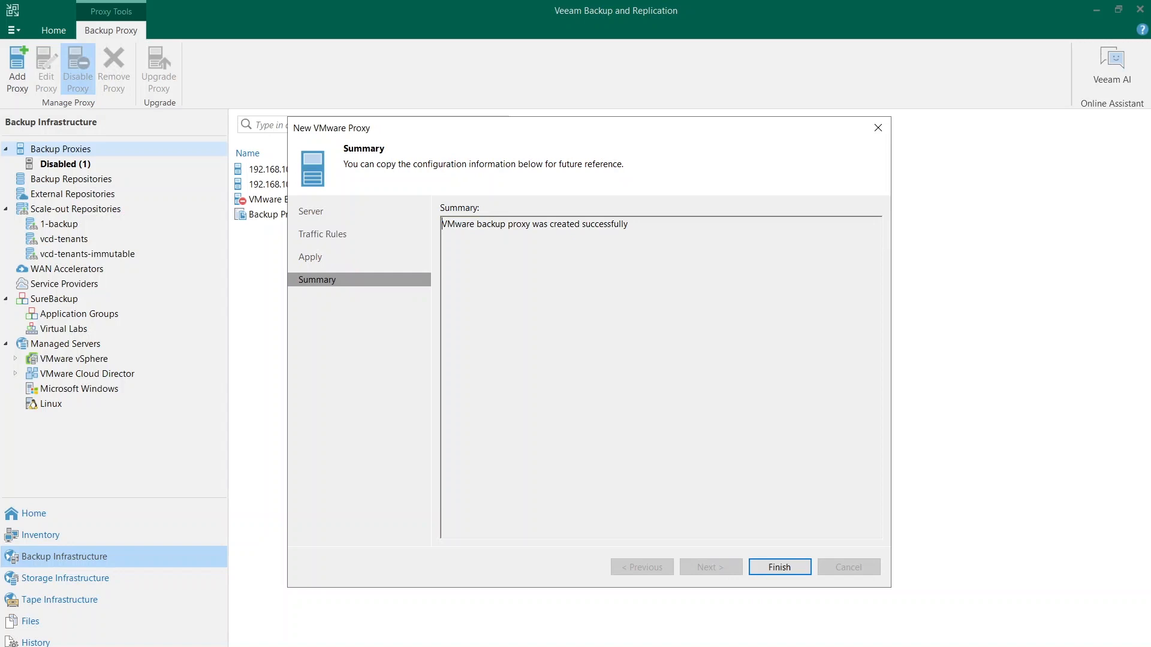
{"action": "left_click", "coordinate": [779, 567]}
{"action": "left_click", "coordinate": [477, 187]}
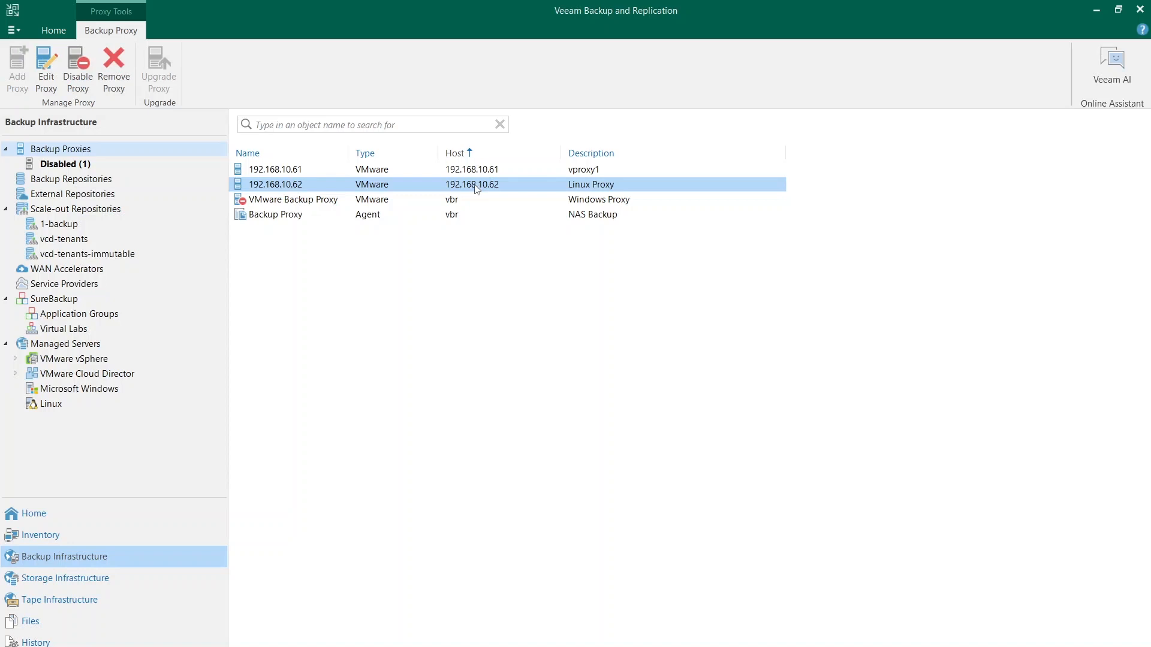
- Inspect the disable setting and other available actions of the Windows-based VMware Backup Proxy on host vbr, without choosing any
{"action": "left_click", "coordinate": [273, 205]}
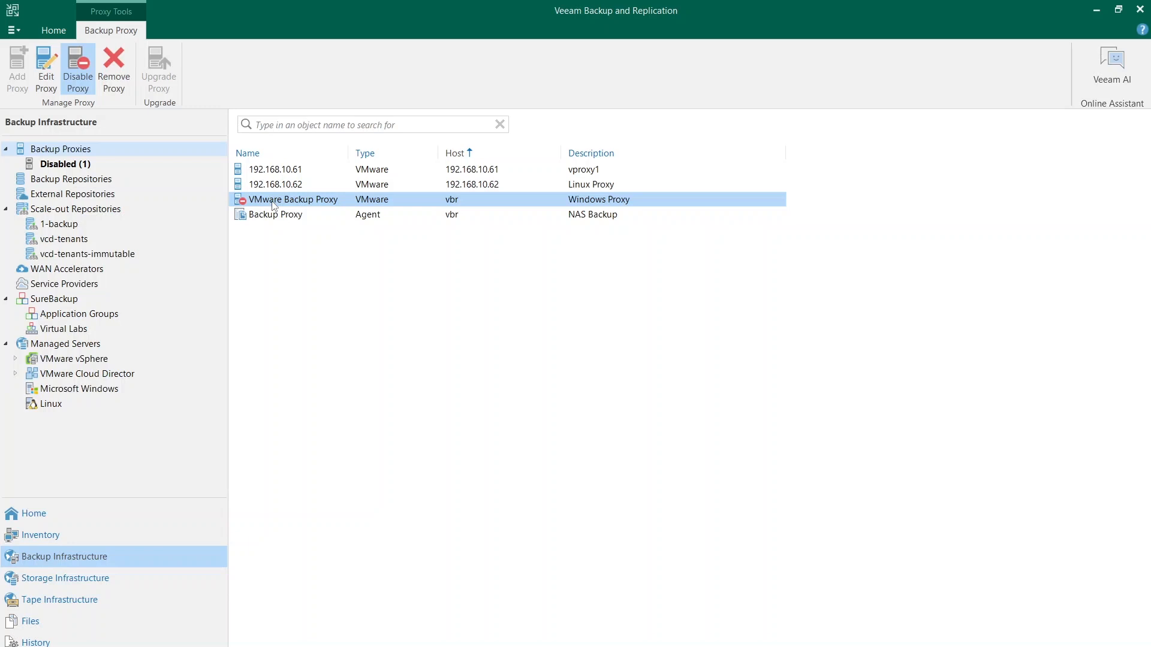
{"action": "right_click", "coordinate": [273, 205]}
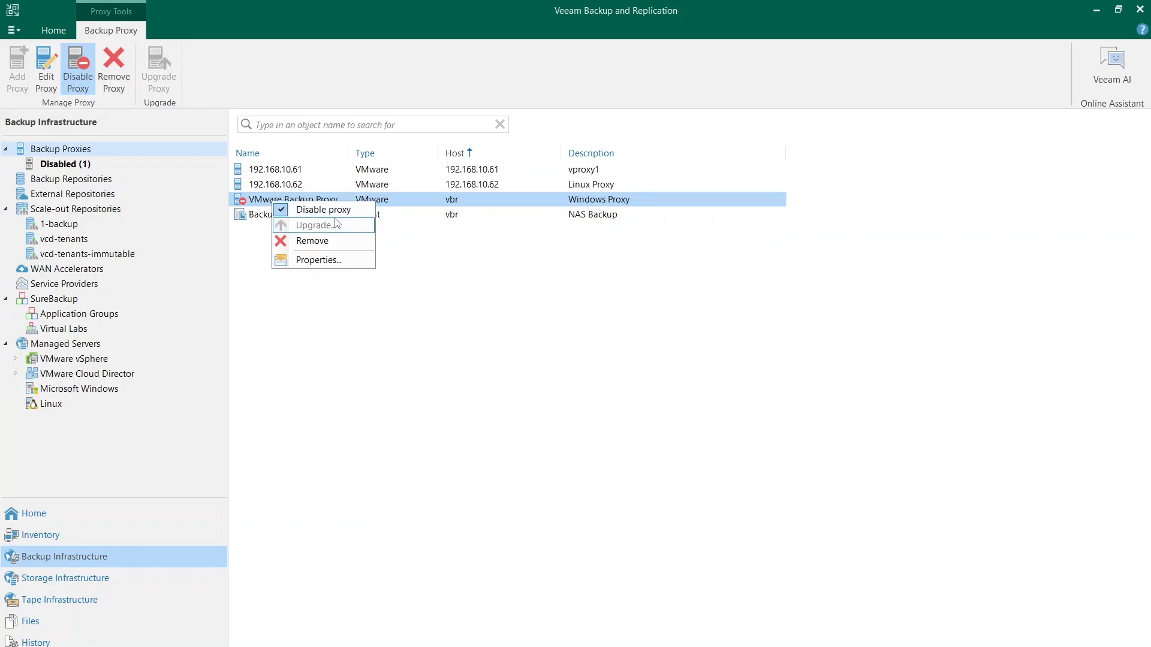
{"action": "left_click", "coordinate": [385, 251]}
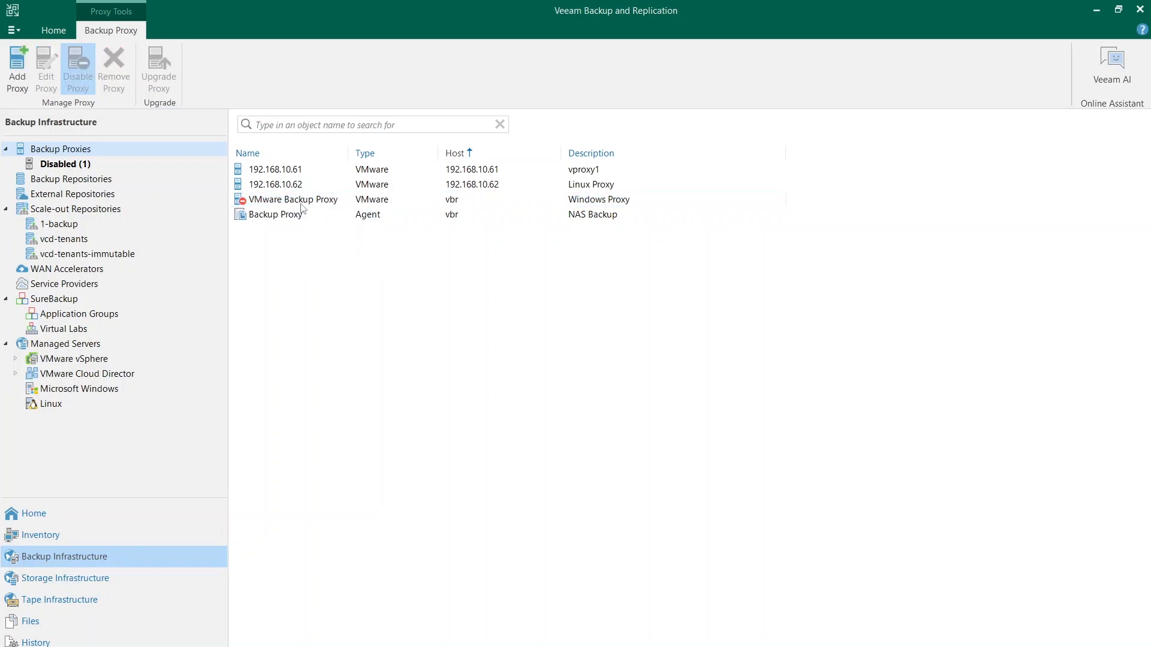